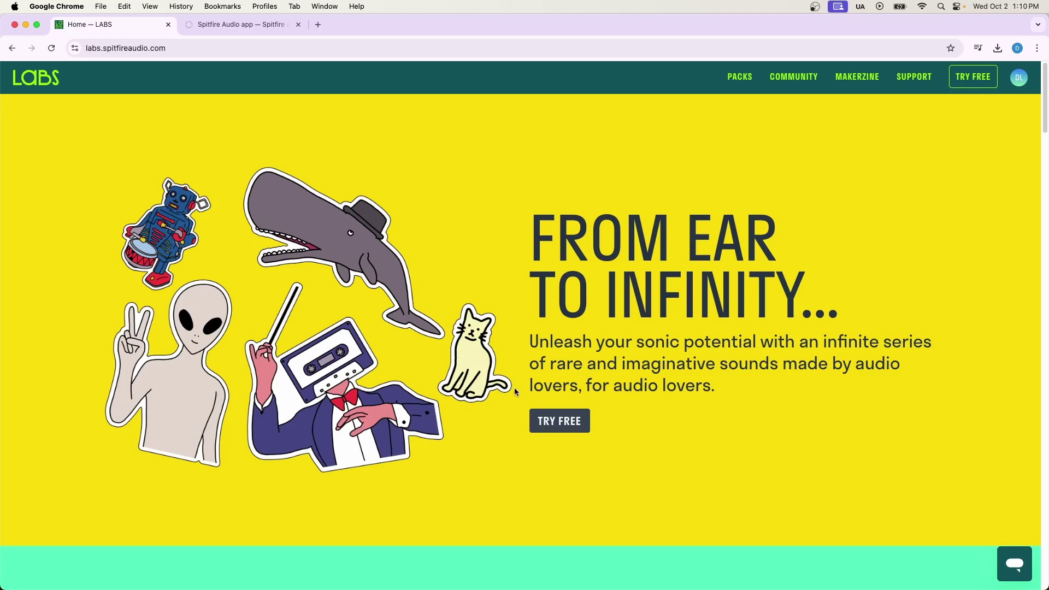
# Get LABS free without subscribing, download the Mac installer and open LABS Installer.pkg.
pyautogui.click(563, 425)
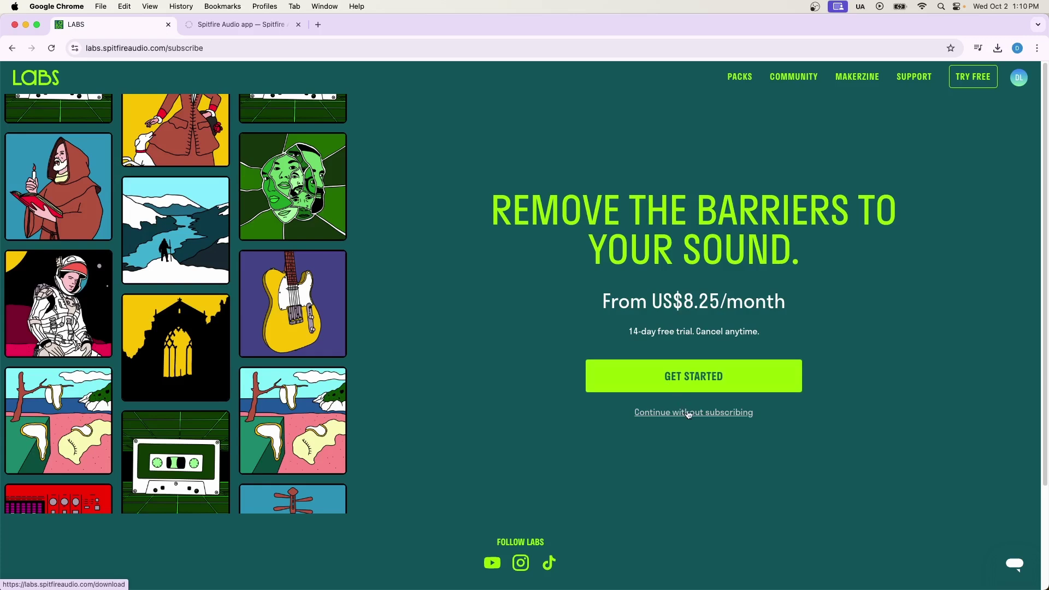
pyautogui.click(693, 413)
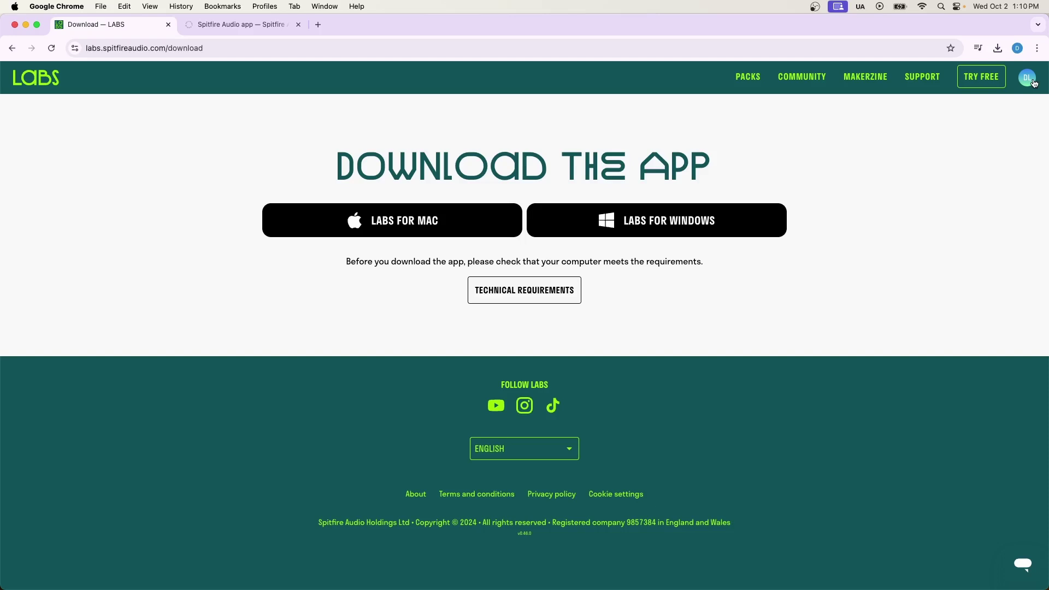
pyautogui.click(472, 219)
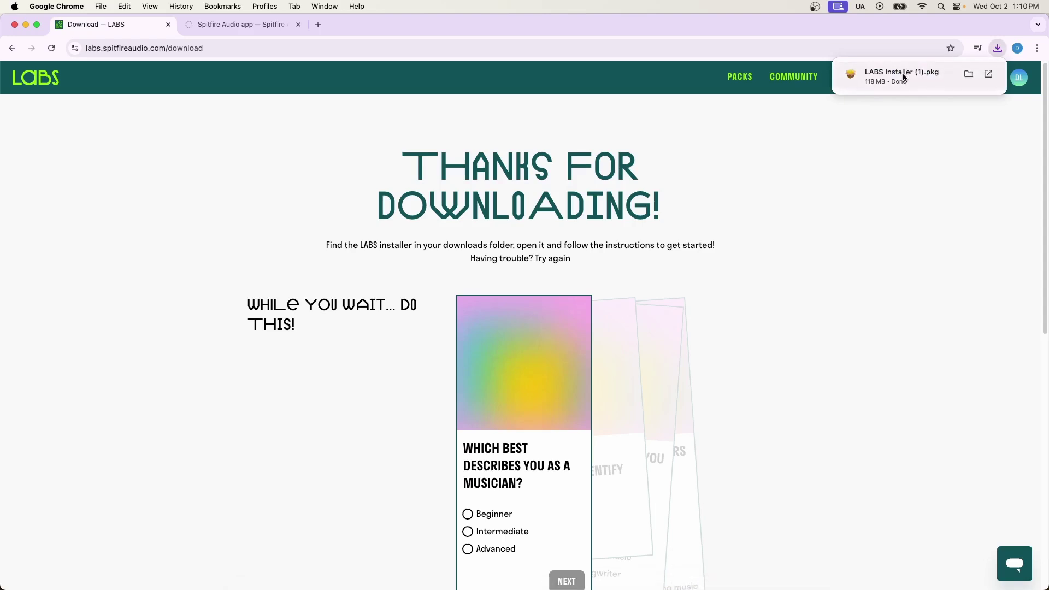
pyautogui.click(904, 77)
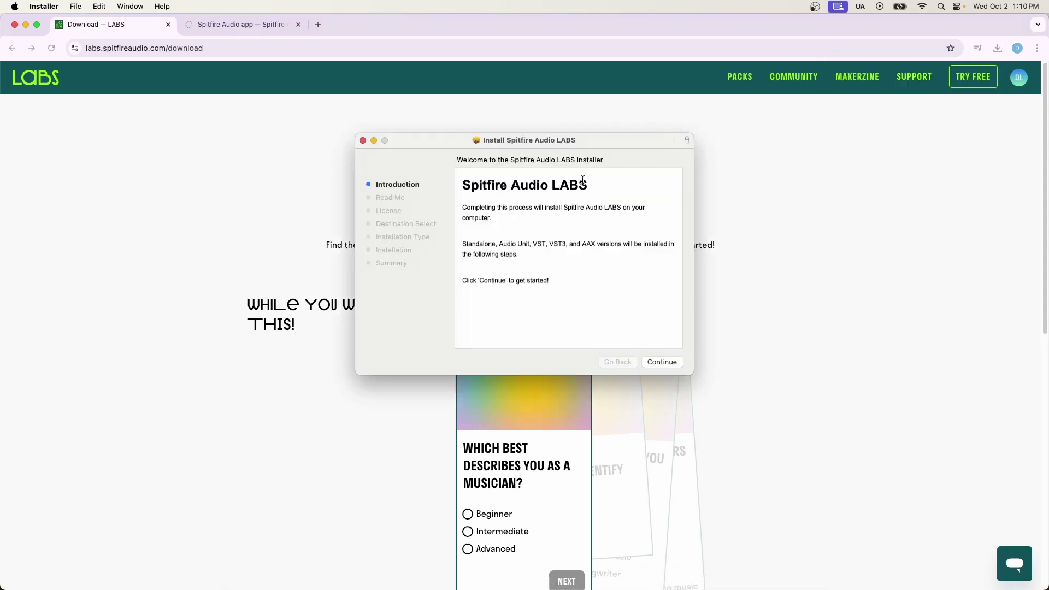
pyautogui.moveTo(464, 245); pyautogui.dragTo(532, 252)
pyautogui.click(550, 258)
pyautogui.click(362, 140)
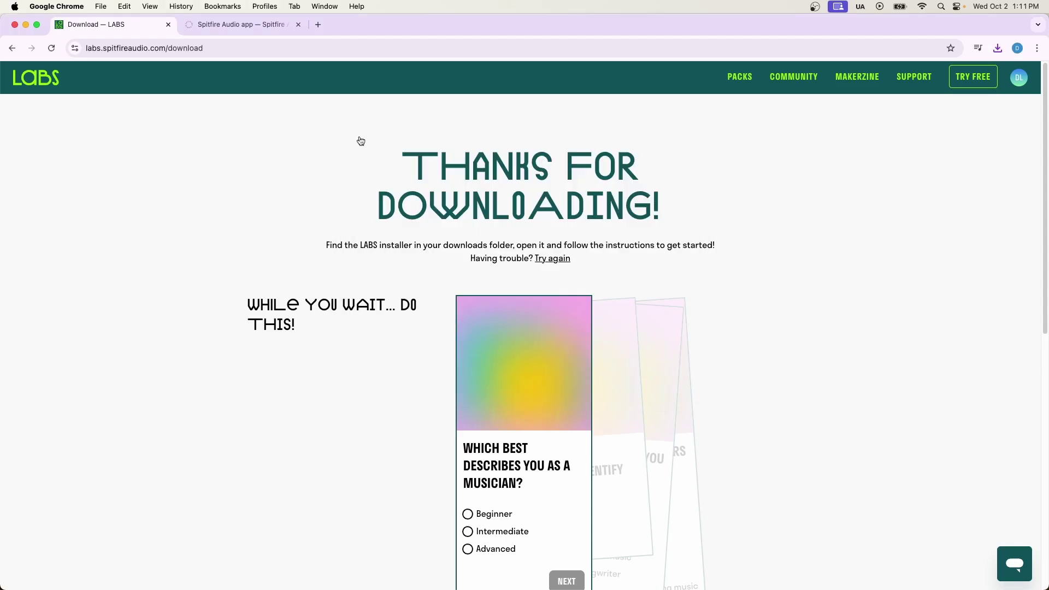
# Glance at the Spitfire Audio app tab, then return to the LABS 'Thanks for downloading!' page.
pyautogui.click(233, 27)
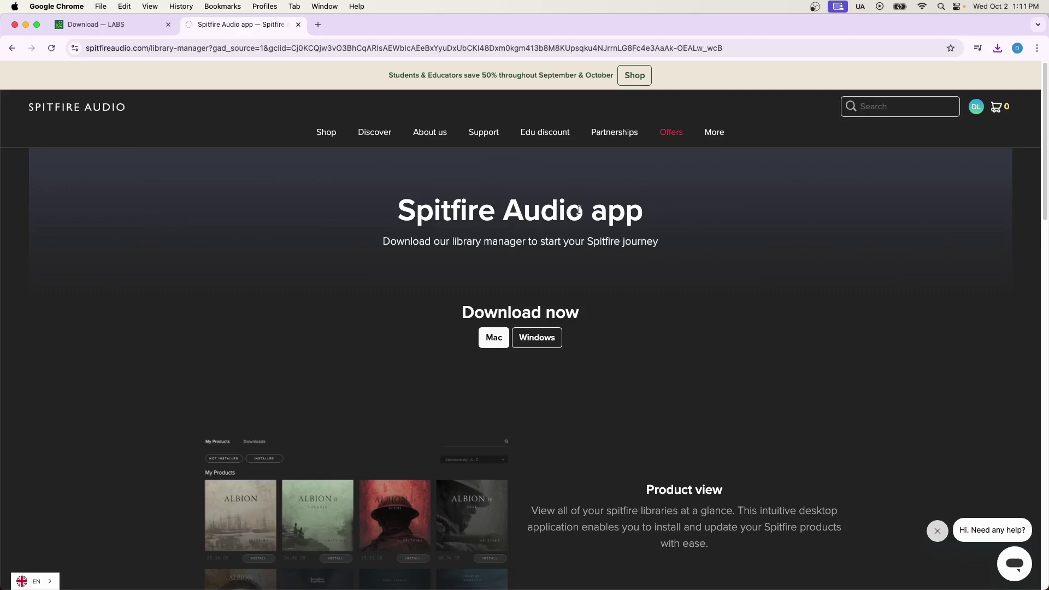
pyautogui.hotkey('ctrl', 'shift', 'Tab')
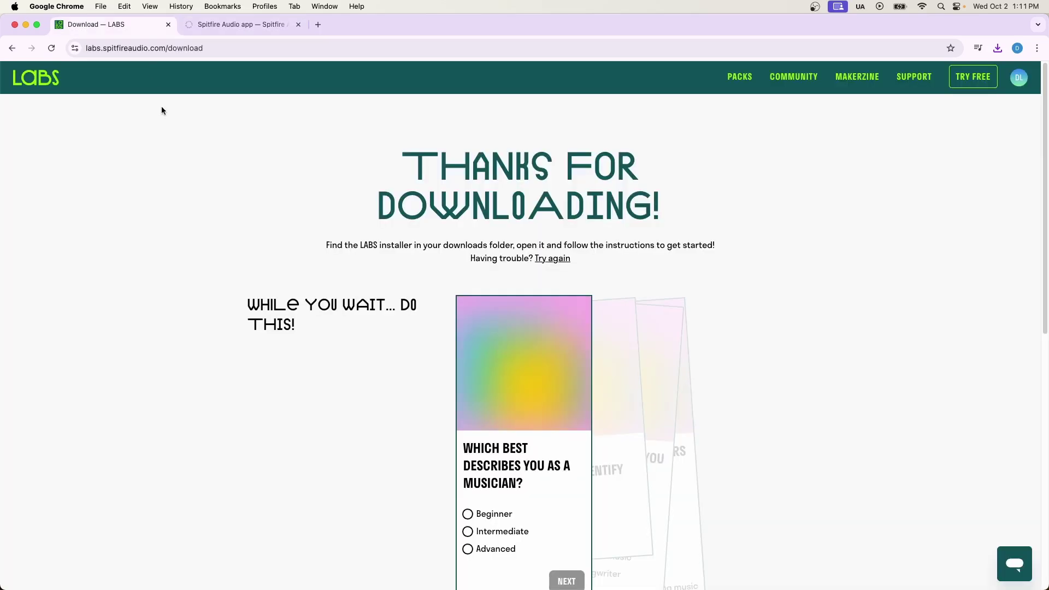
# Browse the LABS packs grid, briefly filtering to 'LABS+ packs only' before clearing the filter.
pyautogui.click(738, 78)
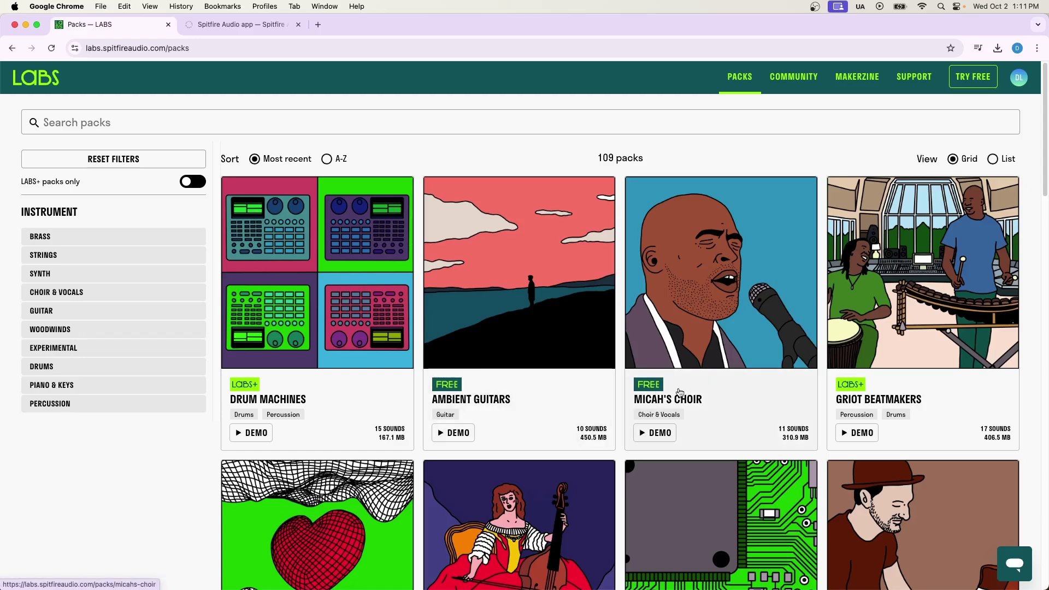
pyautogui.scroll(-4, 679, 392)
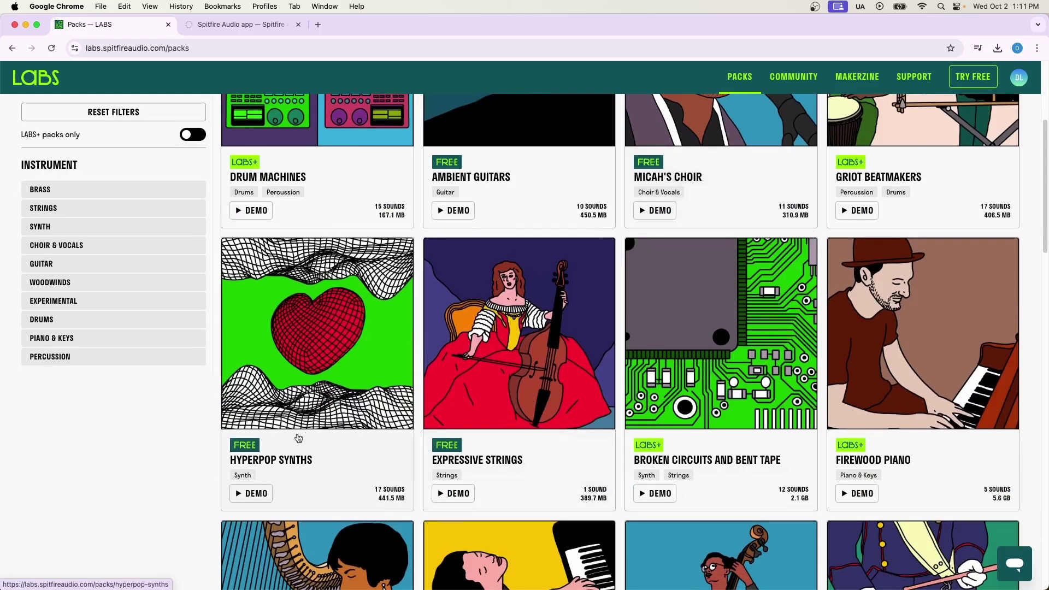
pyautogui.scroll(4, 240, 343)
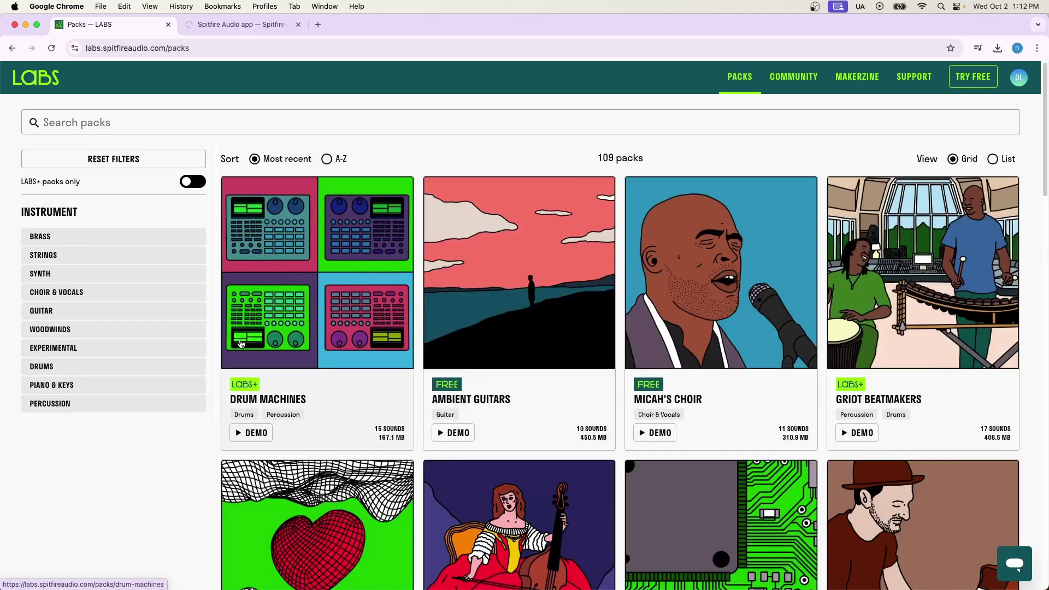
pyautogui.click(187, 182)
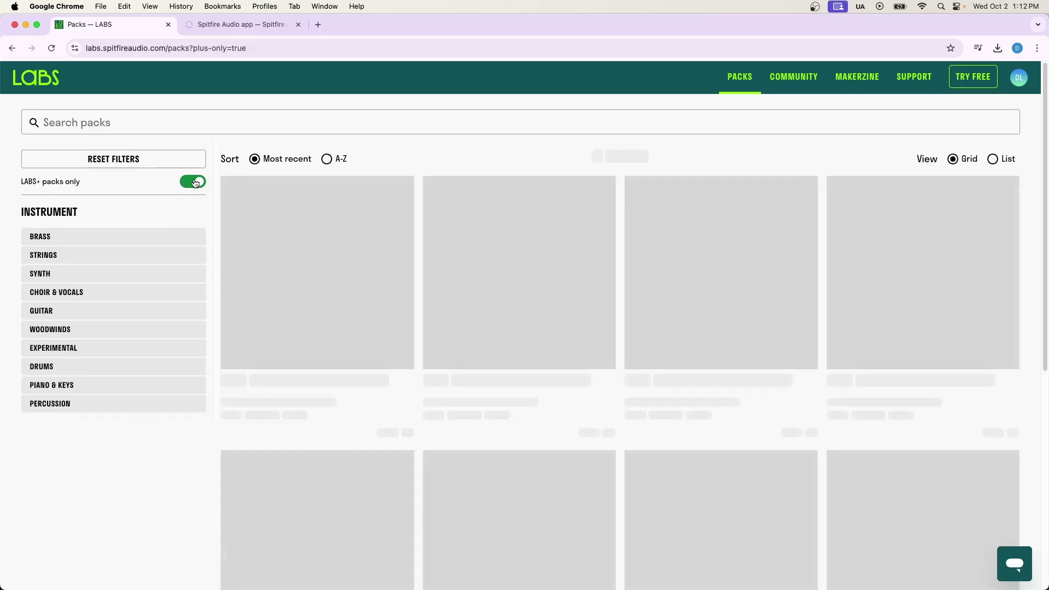
pyautogui.scroll(-2, 624, 304)
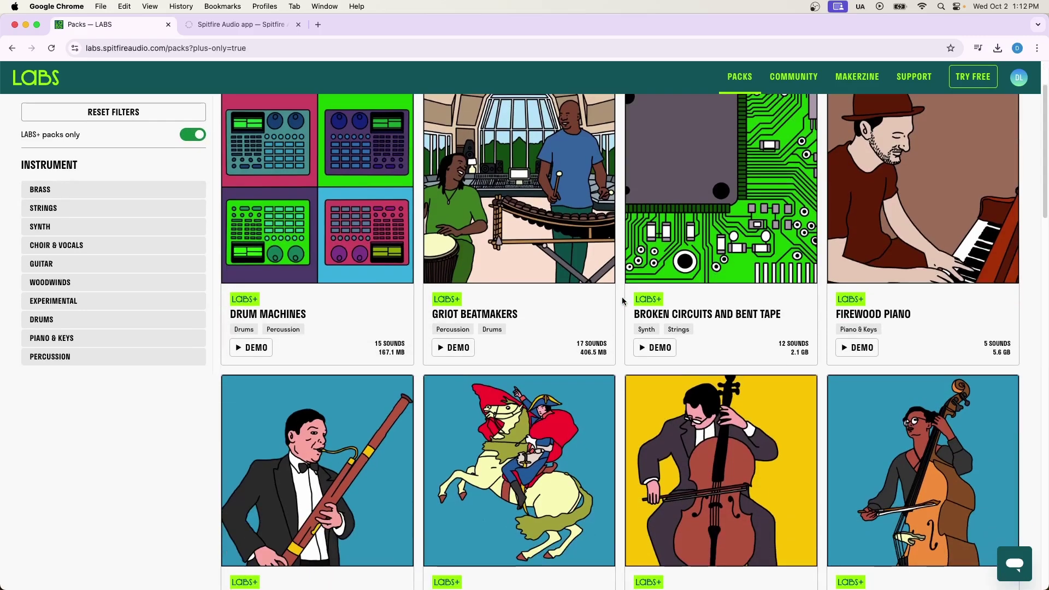
pyautogui.press('super+bracketleft')
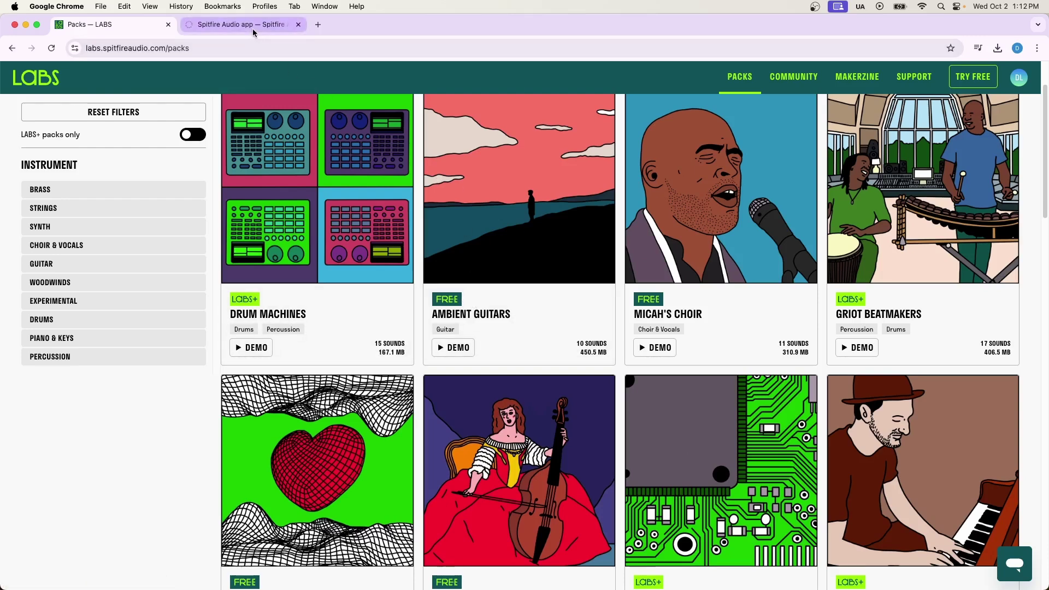
pyautogui.click(997, 48)
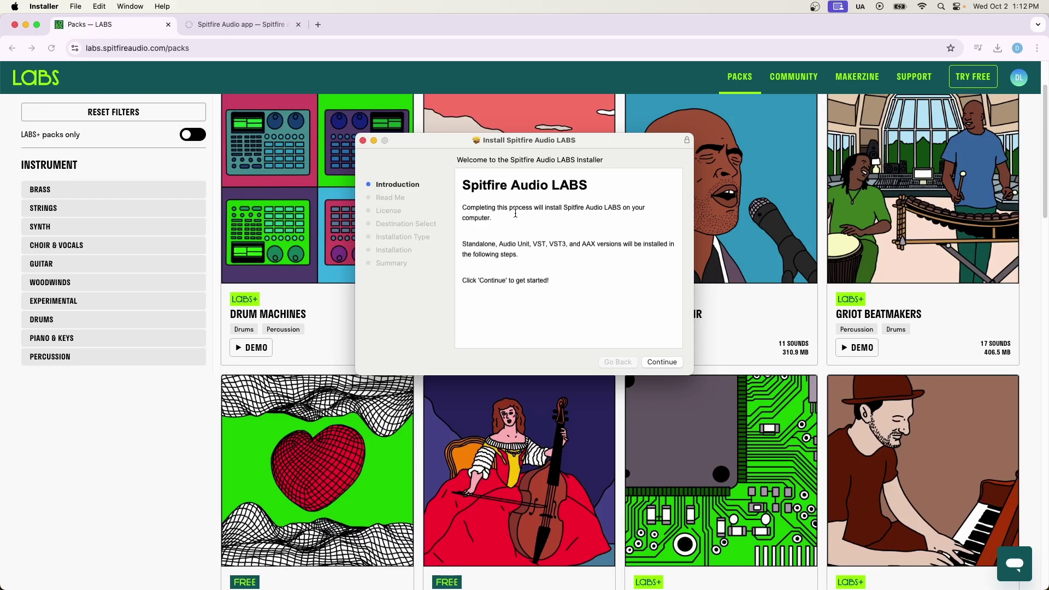
pyautogui.click(392, 77)
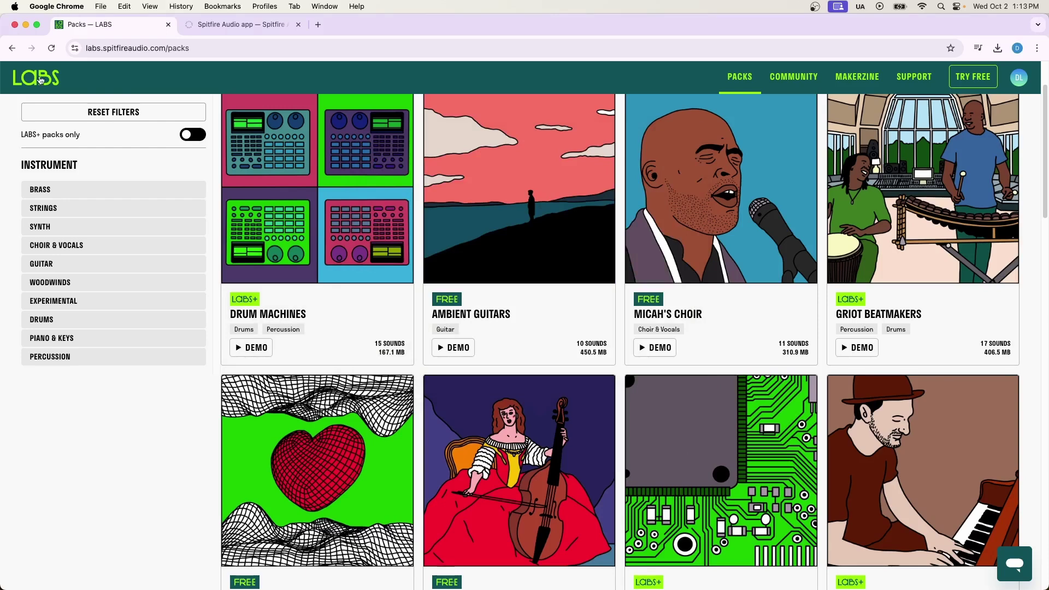
pyautogui.click(40, 78)
# From the LABS home page, continue without subscribing, download LABS for Mac and open its installer.
pyautogui.click(239, 25)
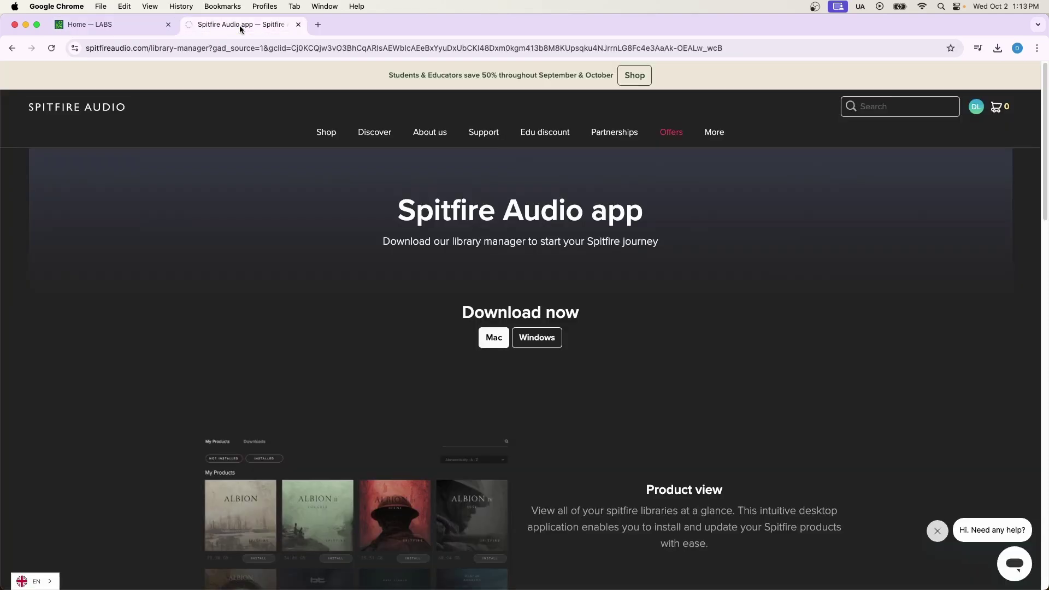
pyautogui.click(111, 25)
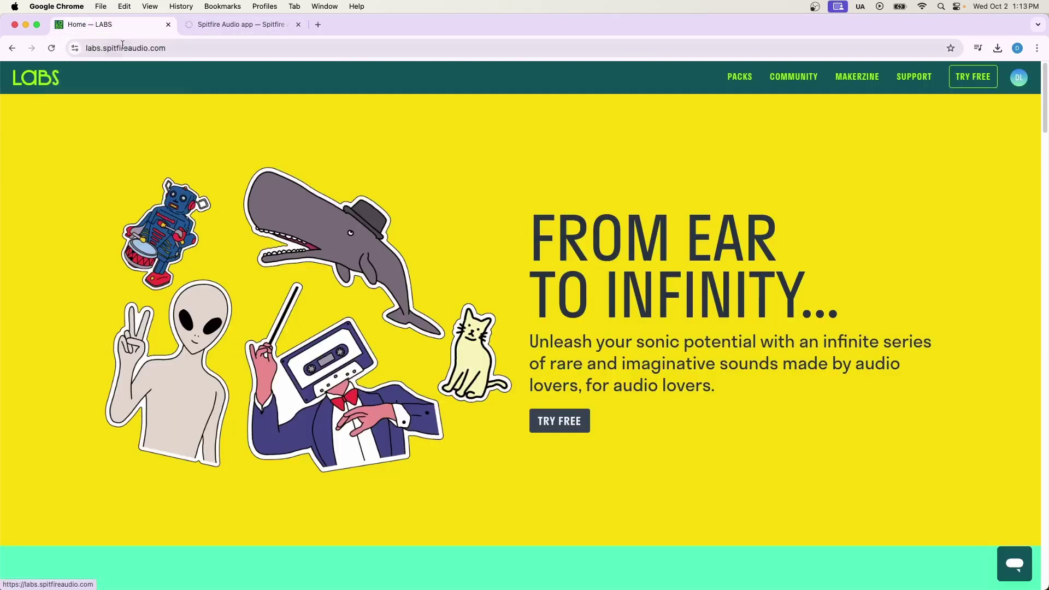
pyautogui.click(541, 419)
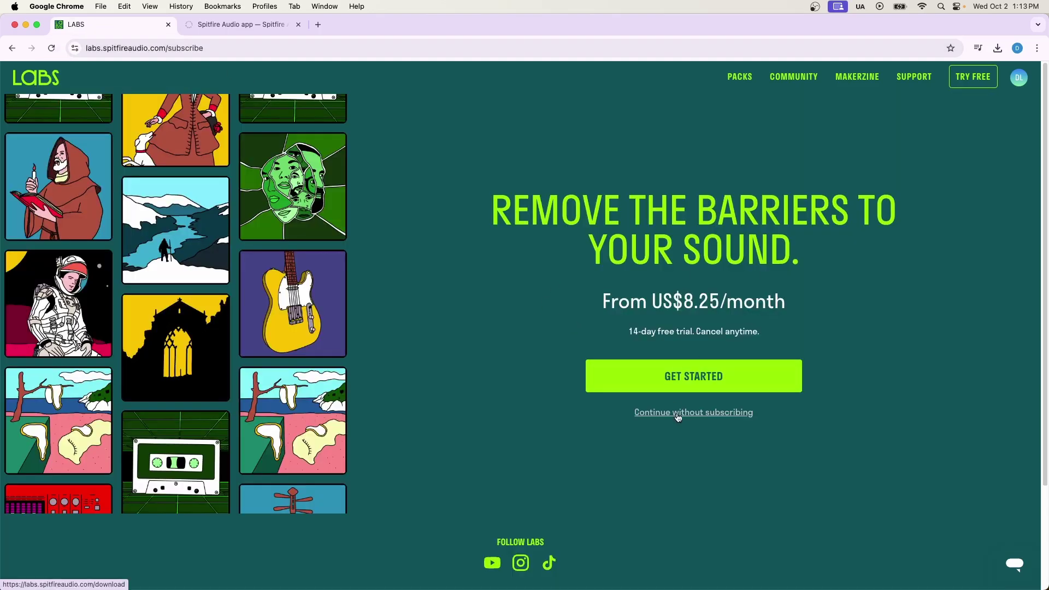
pyautogui.click(681, 417)
pyautogui.click(519, 218)
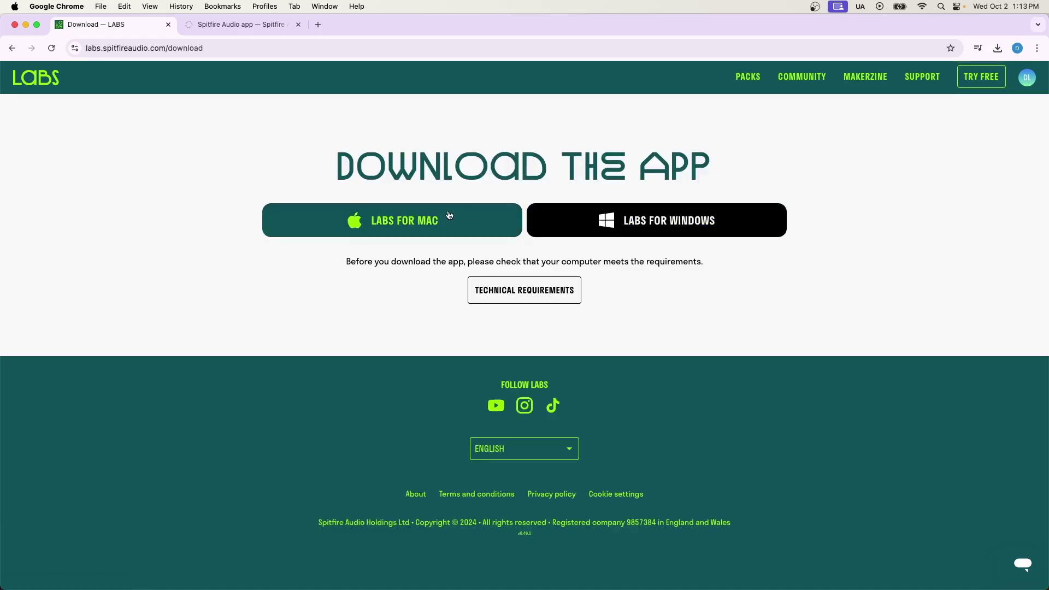
pyautogui.click(904, 94)
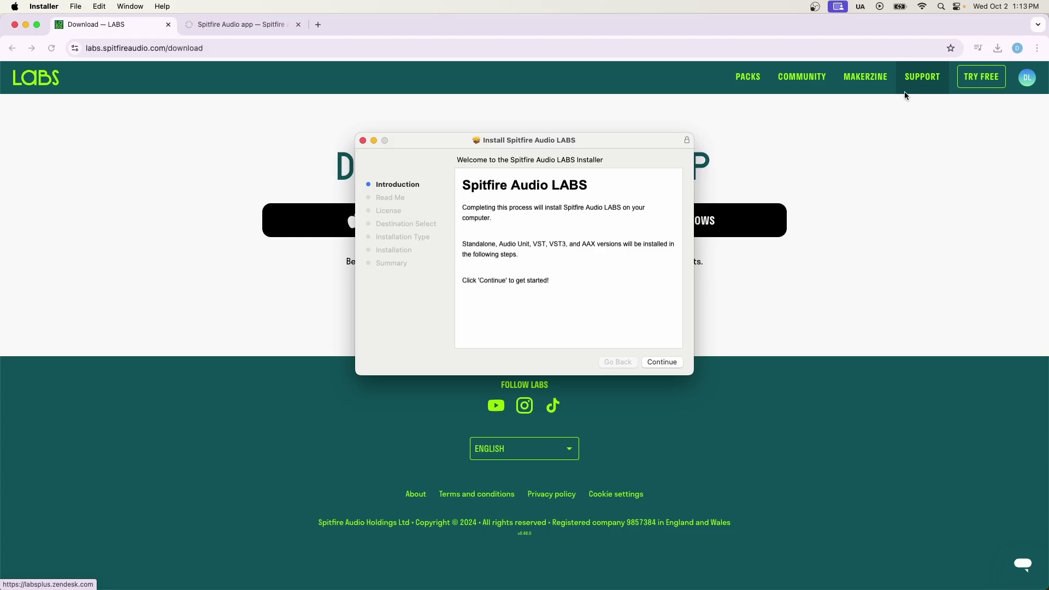
pyautogui.click(314, 107)
# Open REAPER's Preferences at the Plug-ins > VST page.
pyautogui.click(344, 565)
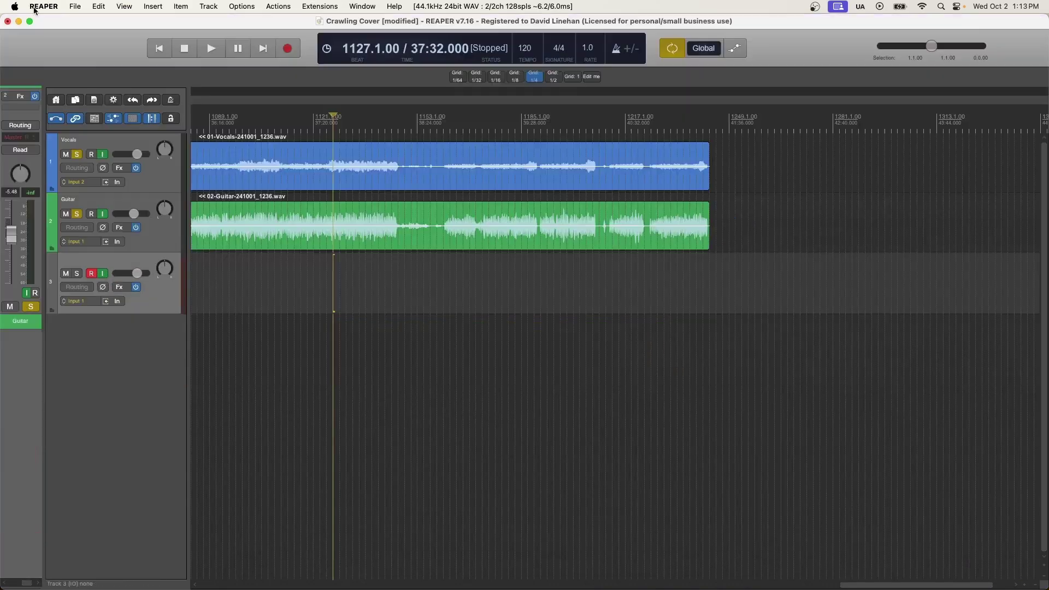
pyautogui.click(54, 6)
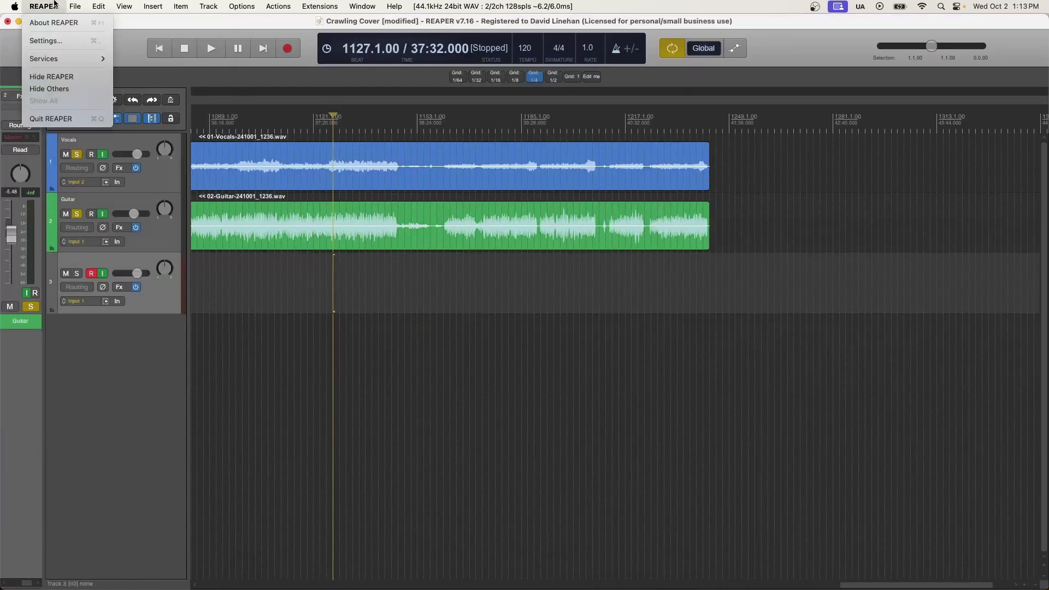
pyautogui.click(46, 40)
pyautogui.scroll(-5, 150, 303)
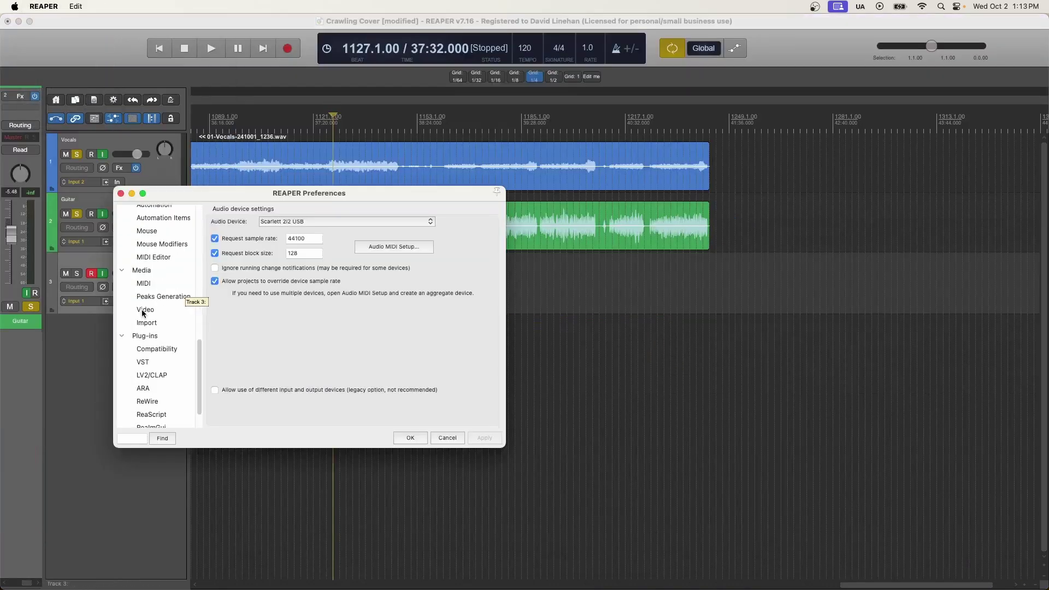
pyautogui.click(156, 362)
# Review the VST folder list, then choose 'Re-scan VST paths for new/modified plug-ins'.
pyautogui.click(235, 251)
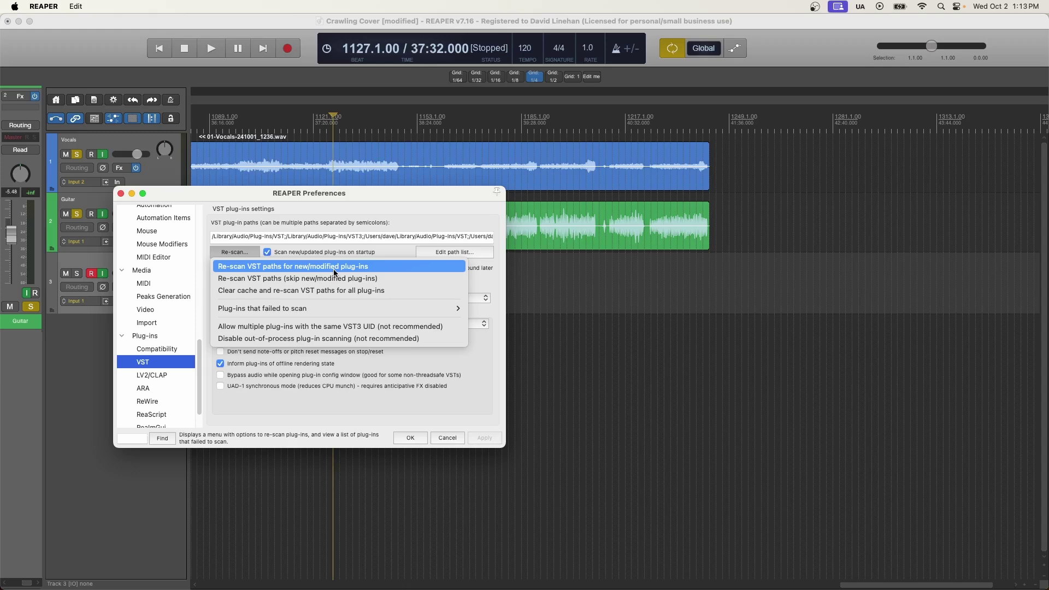
pyautogui.click(460, 253)
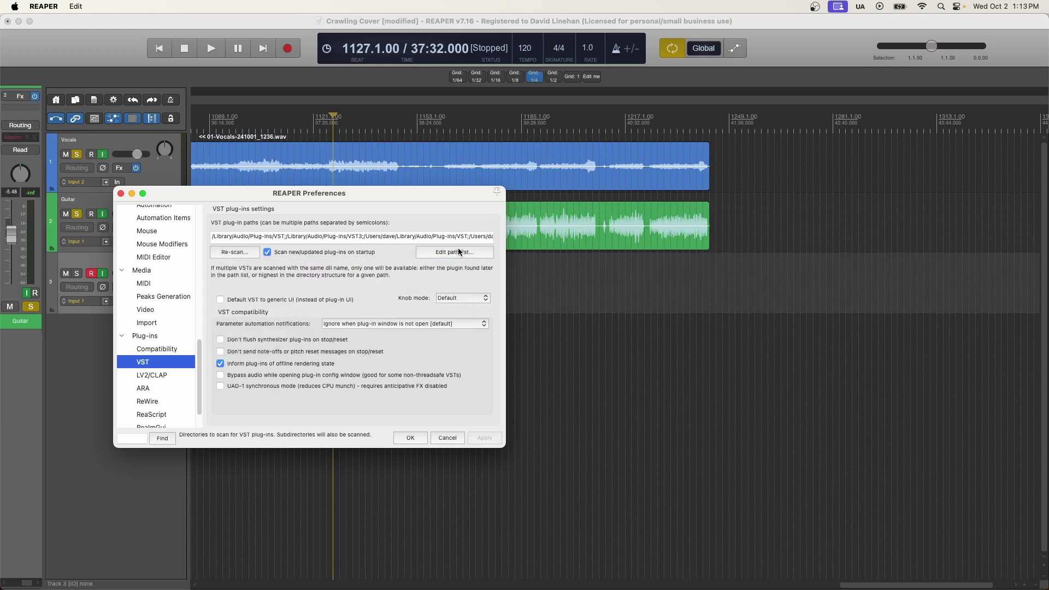
pyautogui.click(460, 254)
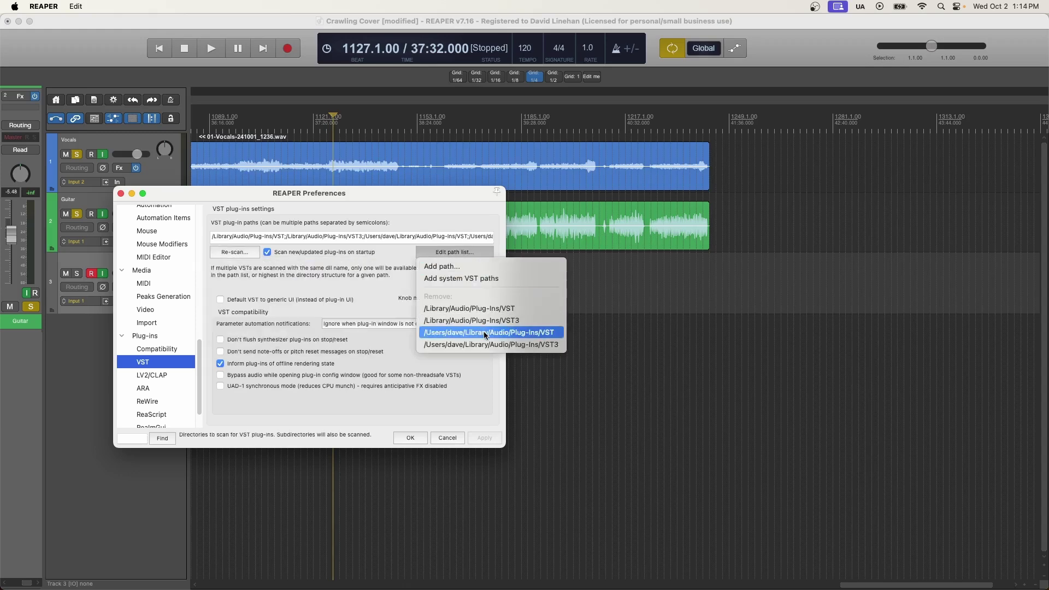
pyautogui.click(404, 270)
pyautogui.click(240, 253)
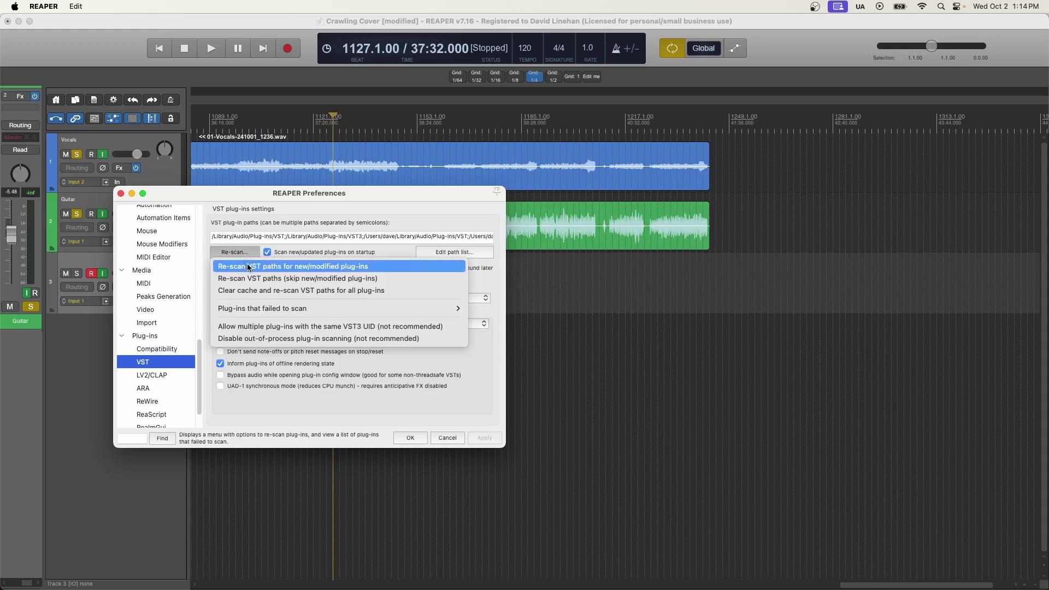
pyautogui.click(247, 263)
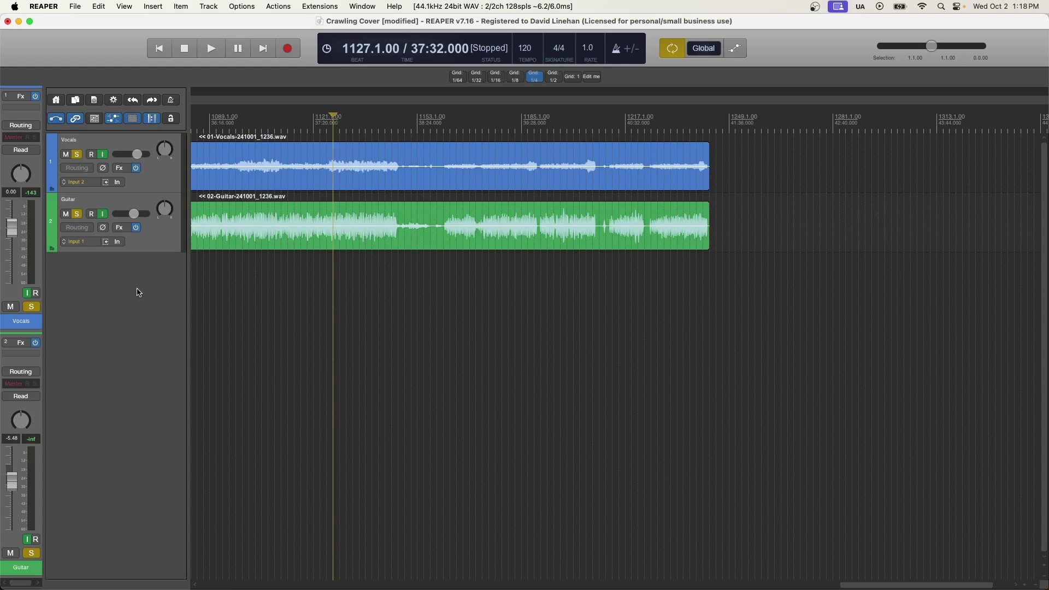
# Add track 3 and filter its FX list for 'spit' to find LABS (Spitfire Audio) without adding it.
pyautogui.doubleClick(140, 285)
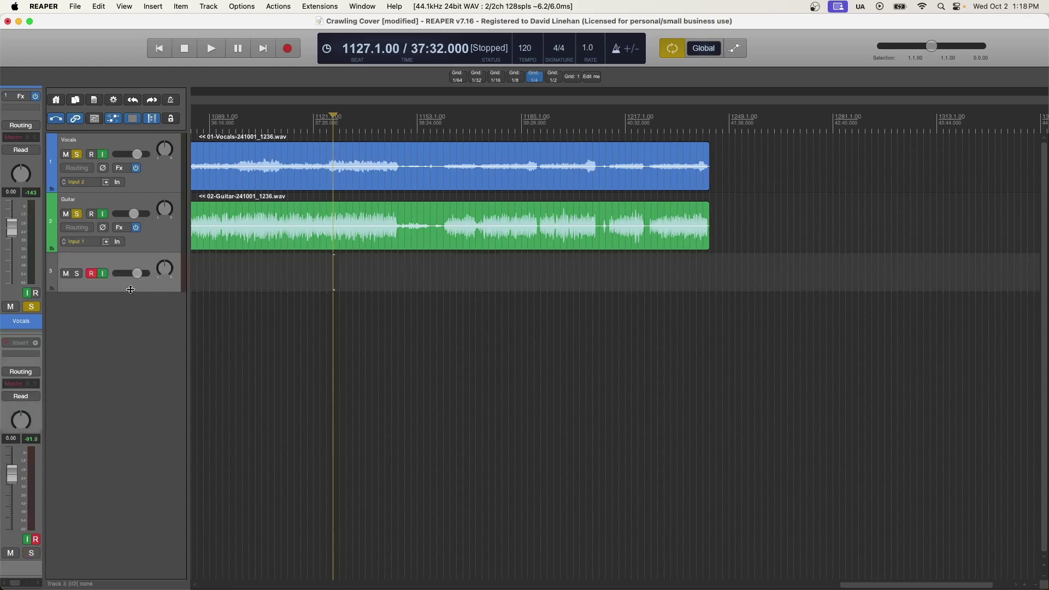
pyautogui.click(134, 287)
pyautogui.write('sp')
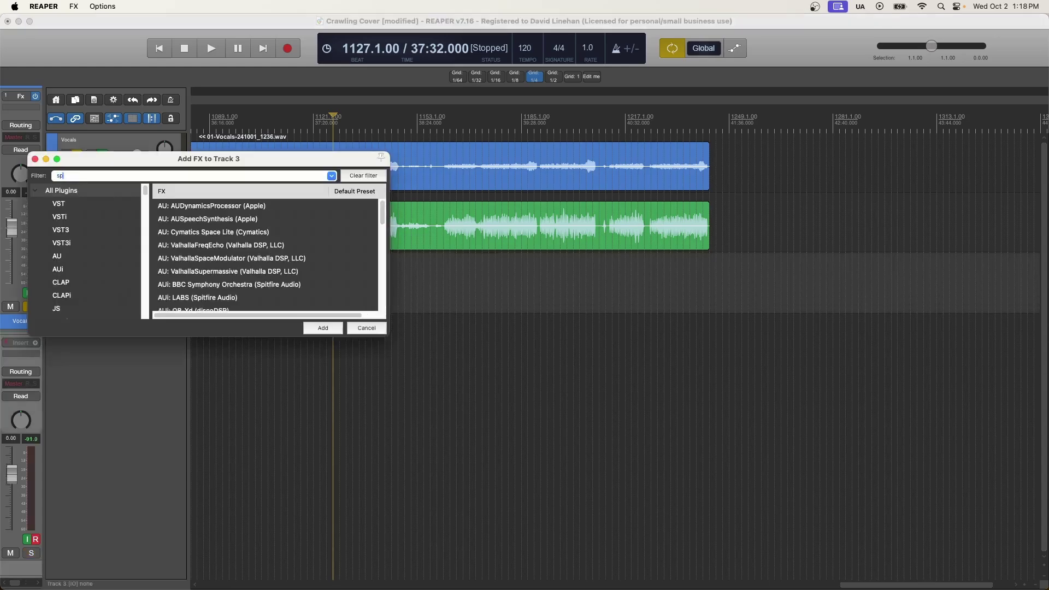
pyautogui.write('it')
pyautogui.click(212, 220)
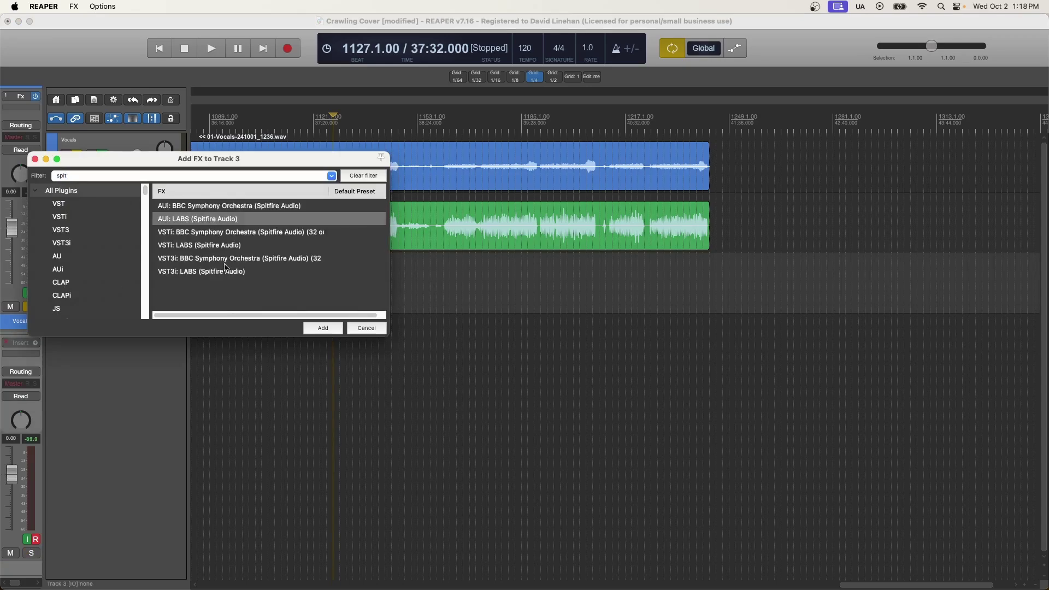
pyautogui.press('Escape')
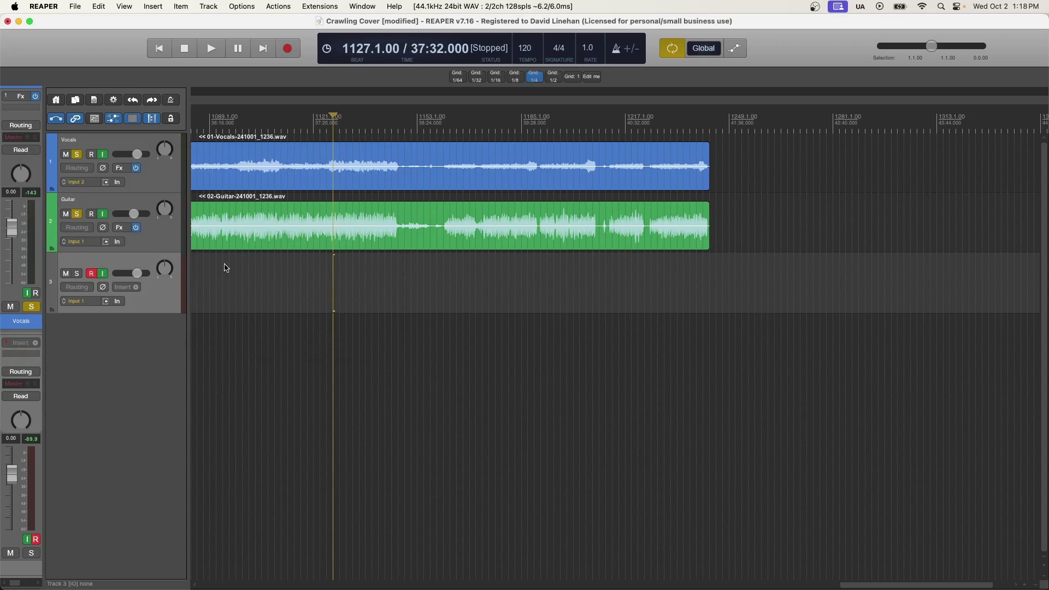